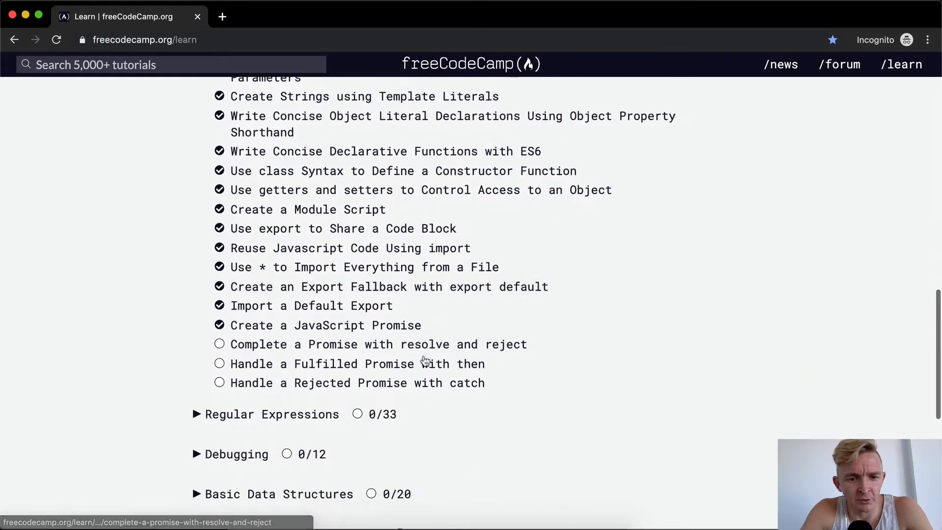
Step: Load the 'Complete a Promise with resolve and reject' challenge from the ES6 lesson list
left_click(425, 345)
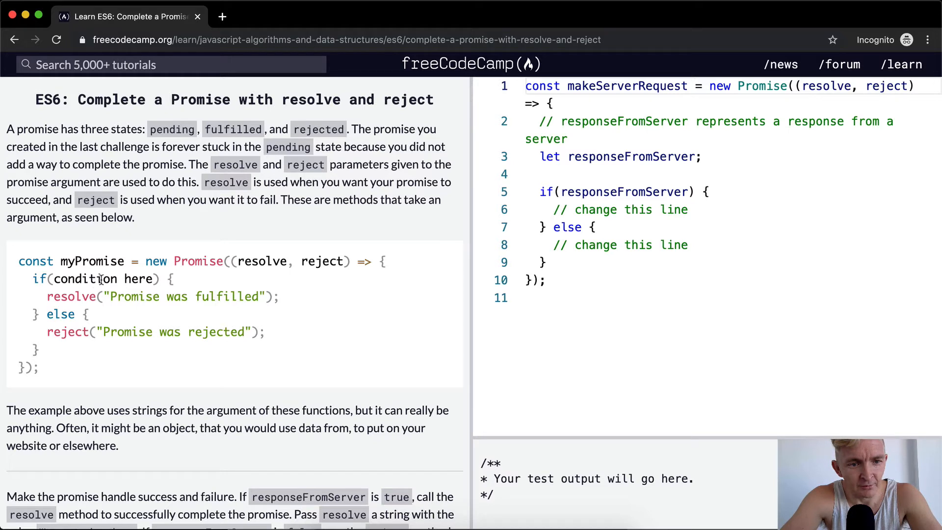
left_click_drag(152, 280, 87, 284)
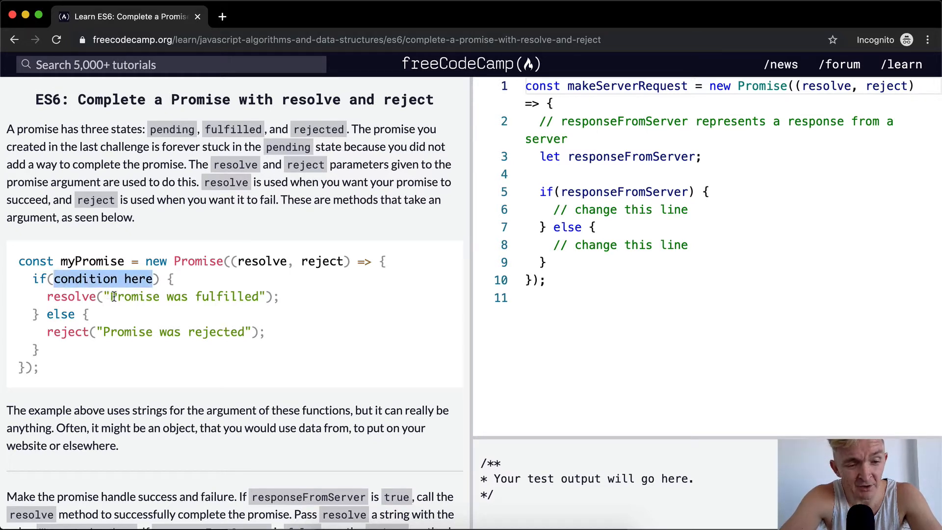
left_click(104, 287)
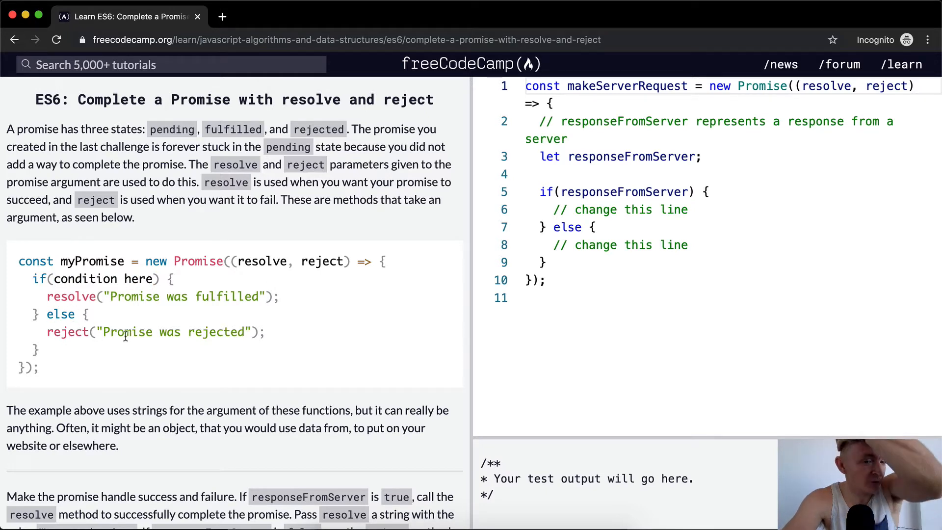
scroll(175, 335, "down", 3)
scroll(175, 335, "down", 4)
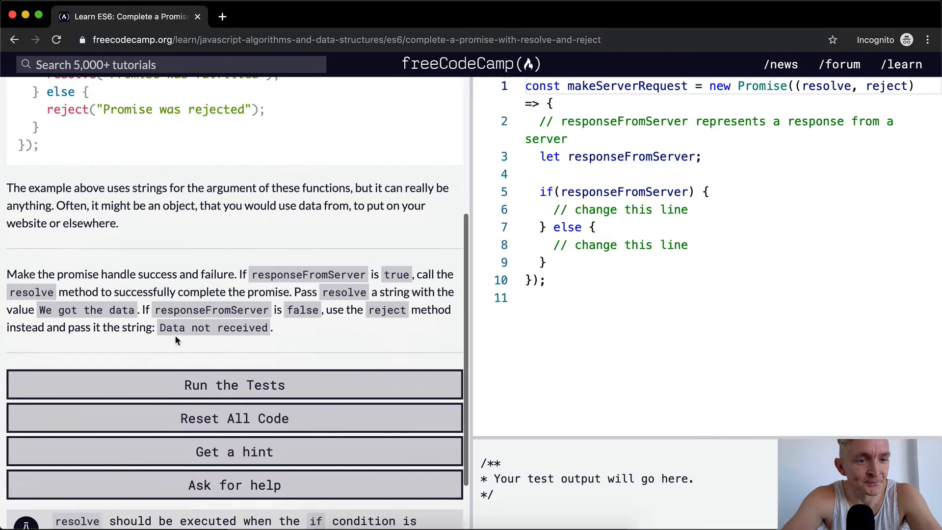
scroll(175, 336, "up", 2)
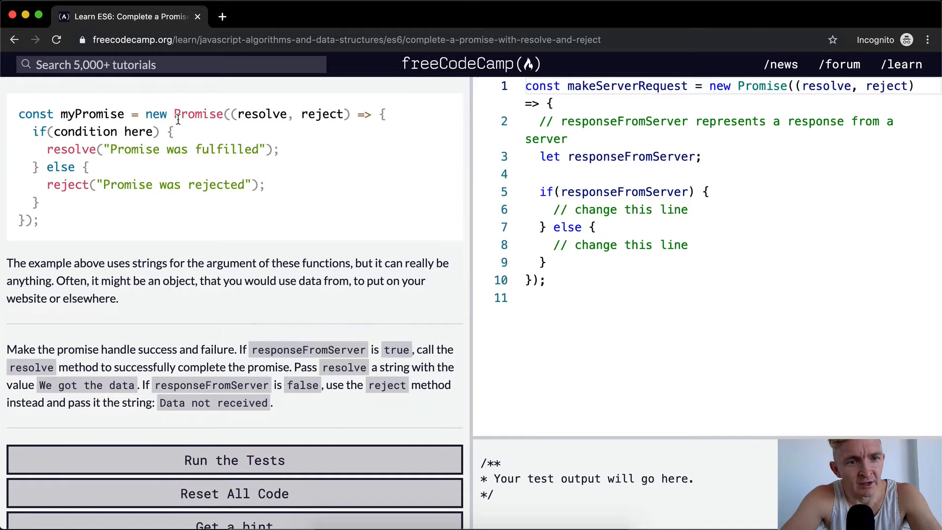
double_click(77, 132)
mouse_move(76, 131)
left_mouse_down()
mouse_move(146, 132)
mouse_move(232, 150)
mouse_move(103, 150)
left_mouse_up()
left_click(92, 150)
double_click(78, 150)
double_click(126, 149)
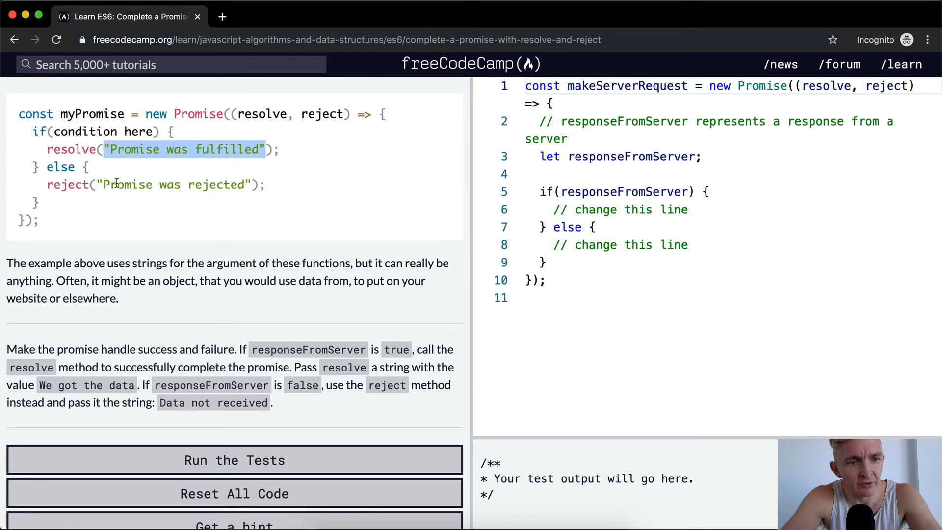
left_click(93, 185)
left_click_drag(94, 185, 254, 185)
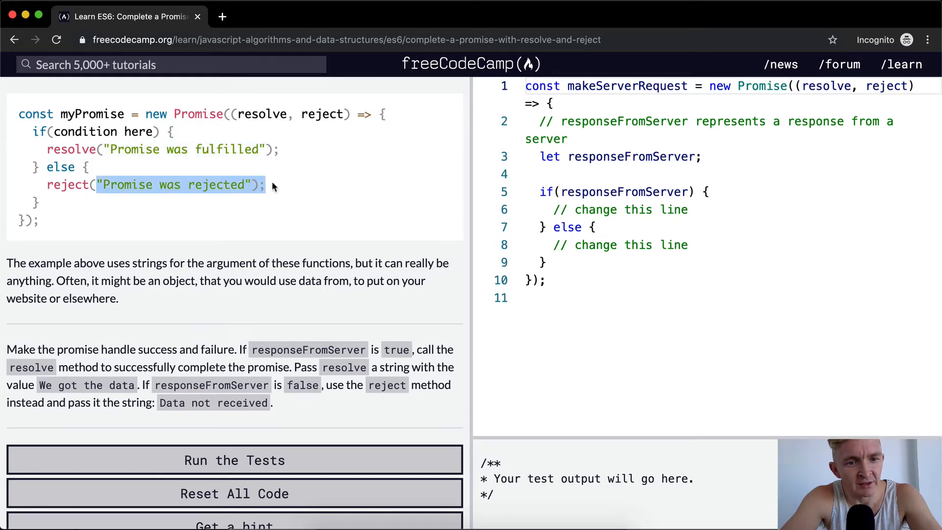
left_click(283, 194)
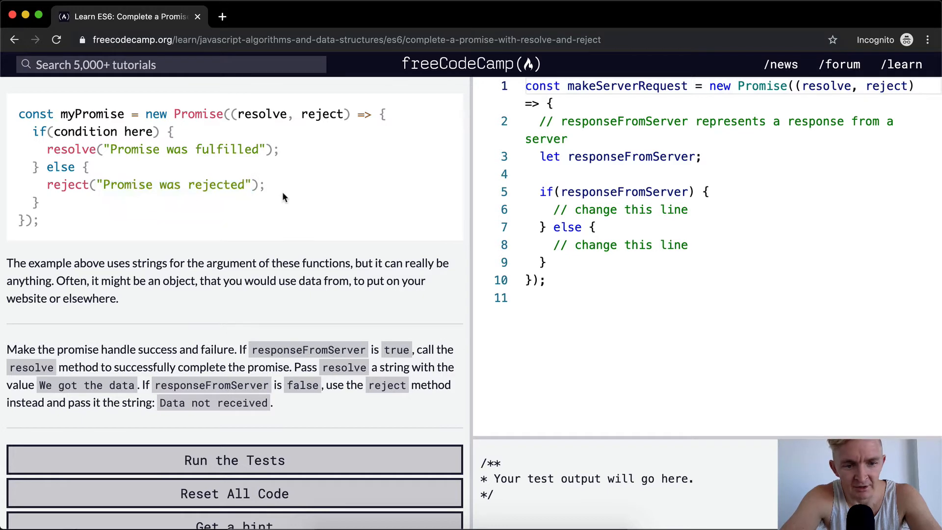
scroll(281, 191, "down", 2)
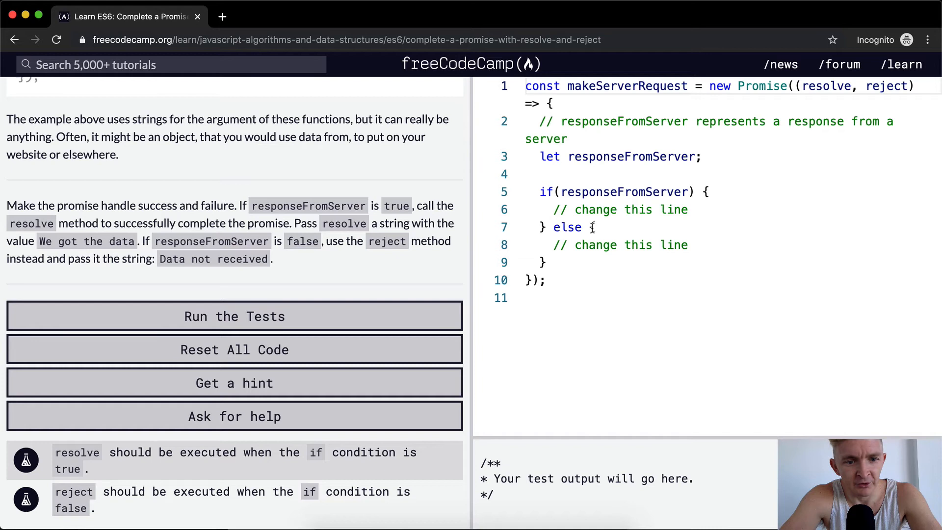
left_click(575, 228)
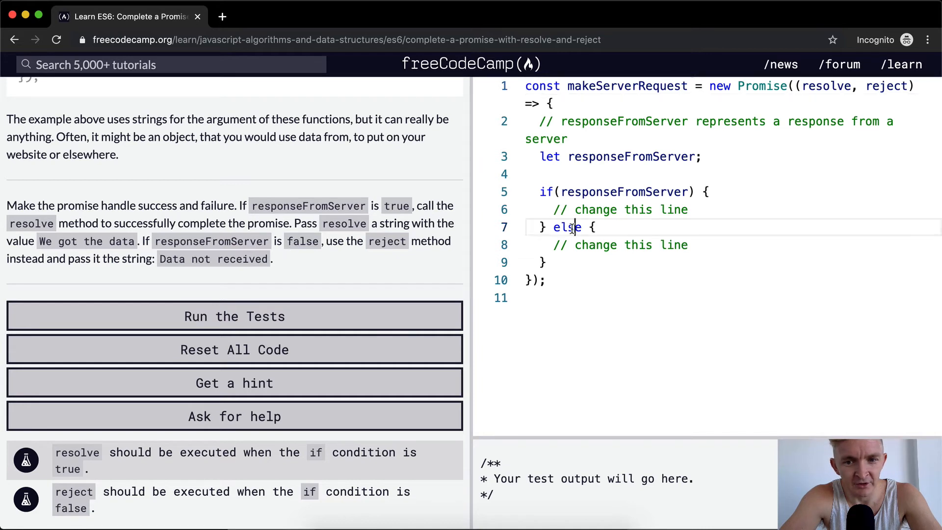
double_click(574, 228)
left_click(599, 228)
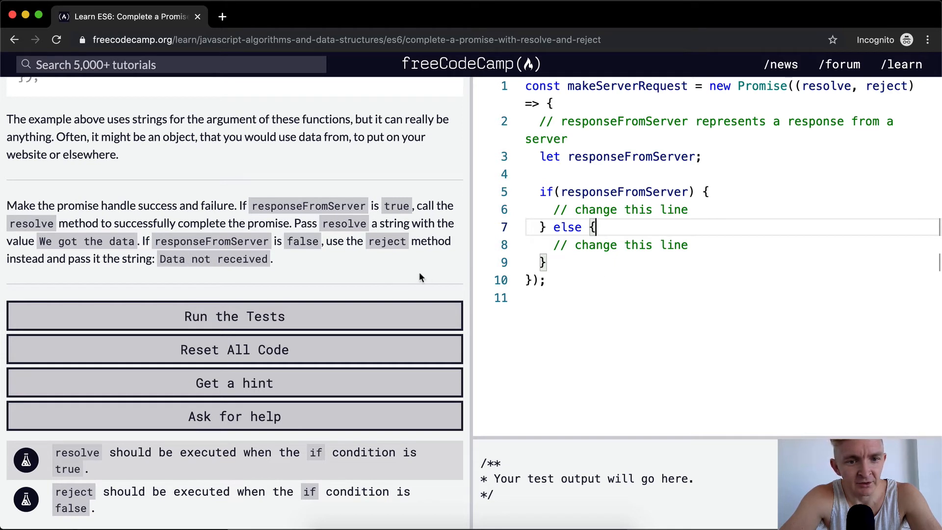
left_click_drag(554, 246, 692, 245)
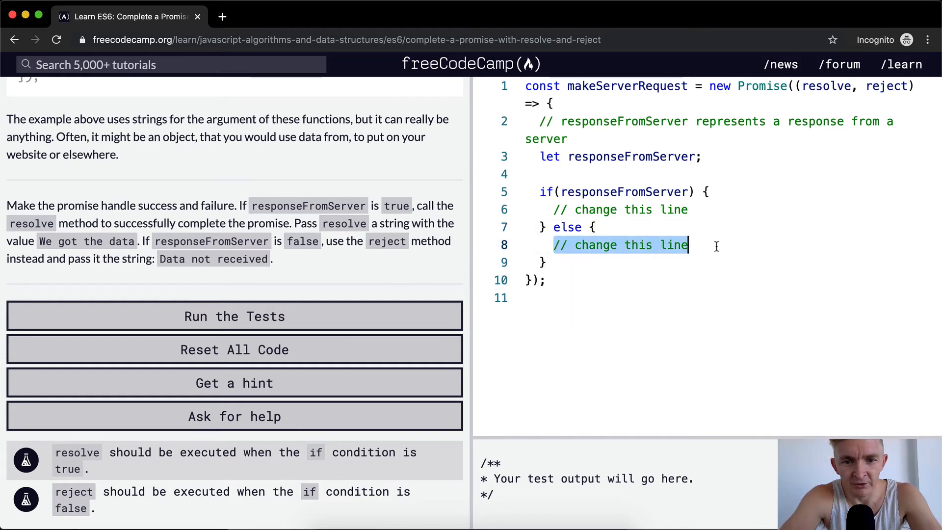
left_click_drag(554, 209, 691, 210)
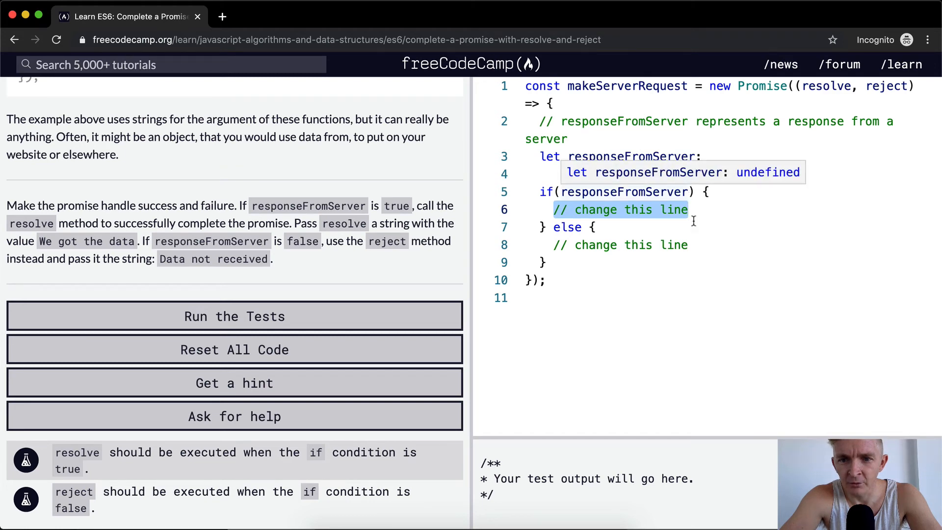
type("res")
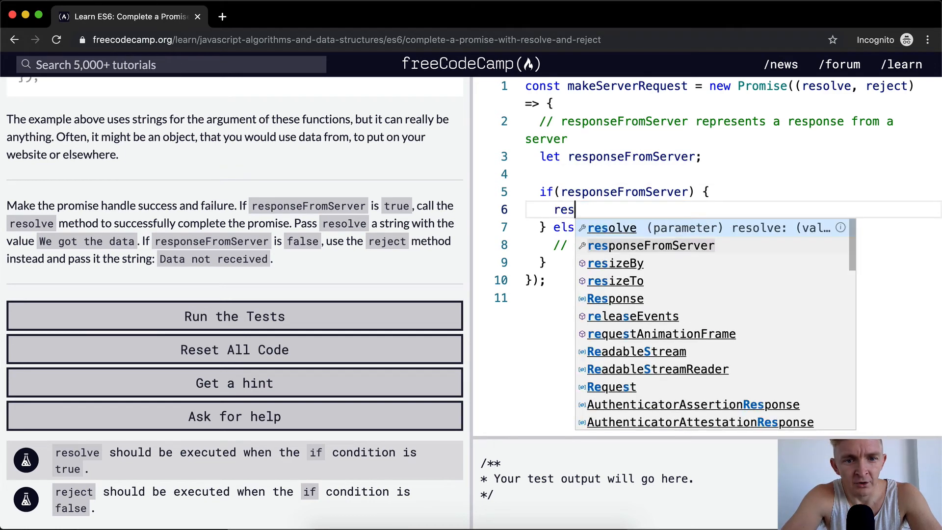
type("olve(\"")
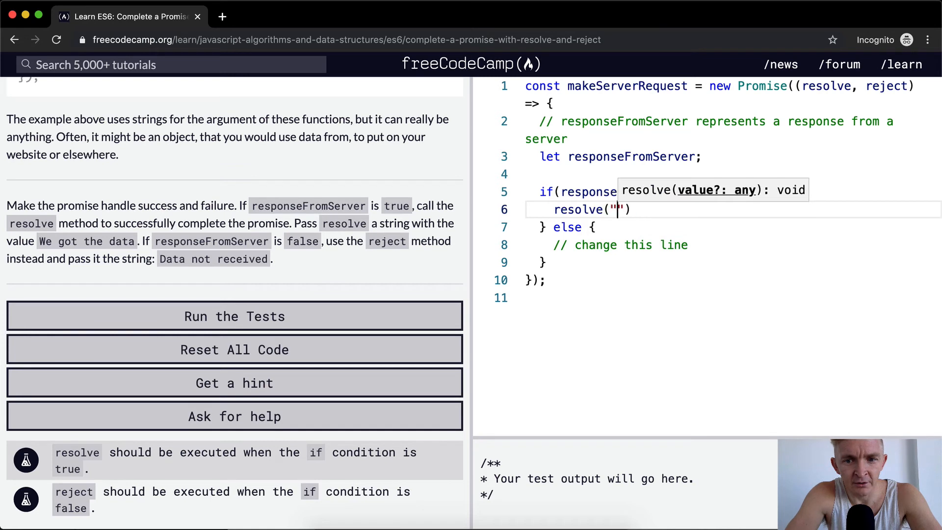
type("We ")
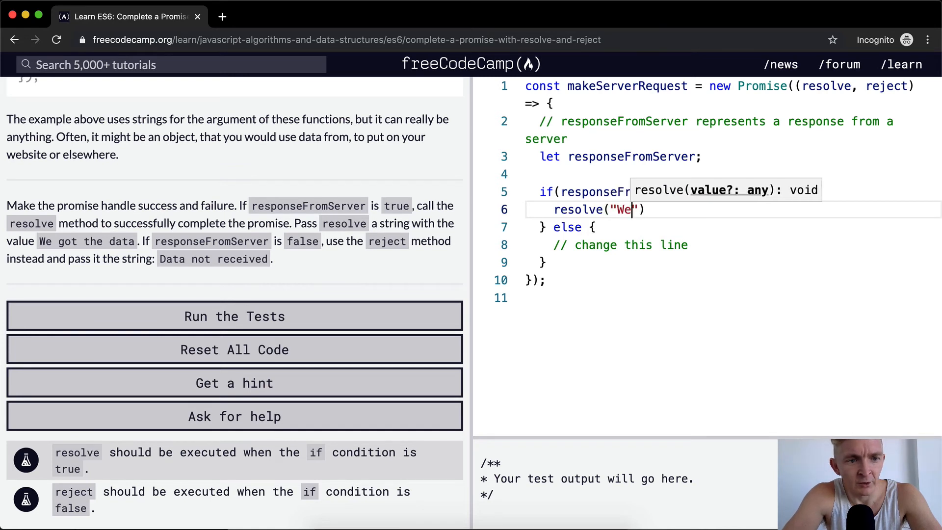
type("got the data")
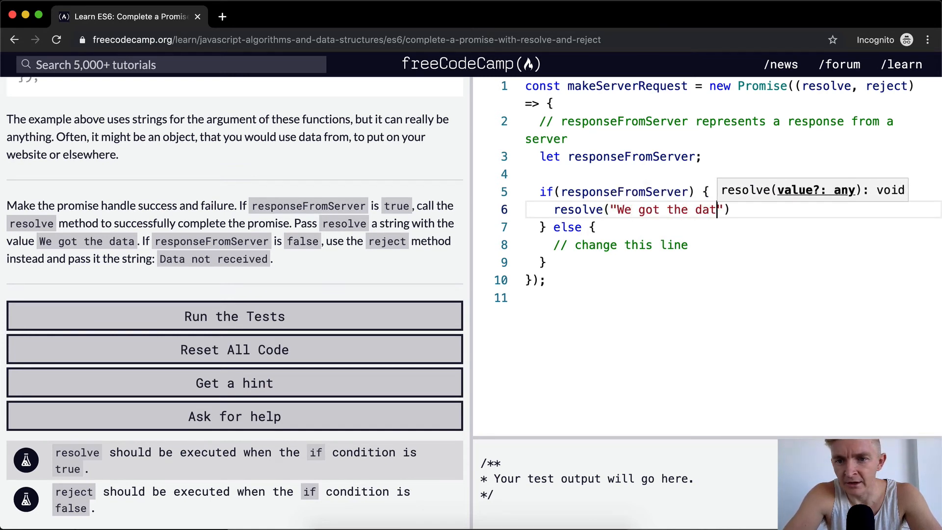
Step: Finish the resolve("We got the data") line and select the else branch's placeholder comment
key("End")
type(";")
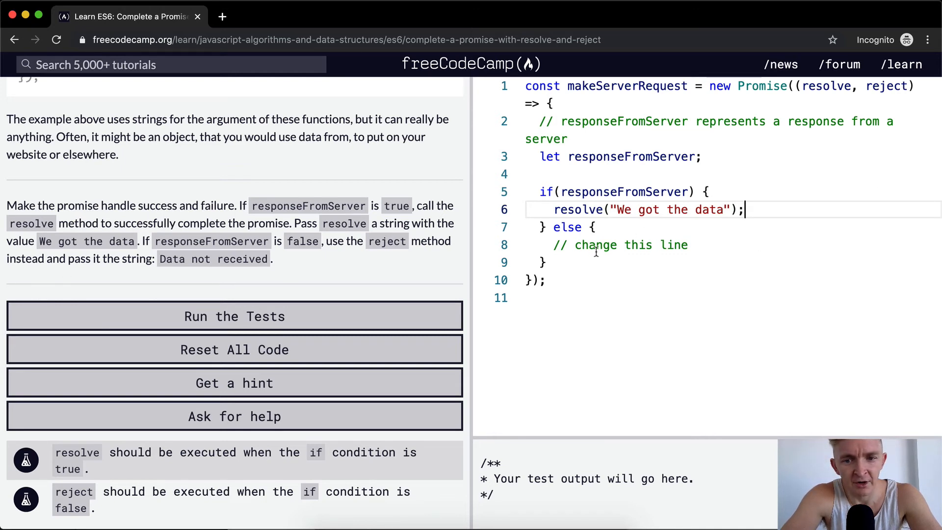
left_click_drag(556, 246, 755, 250)
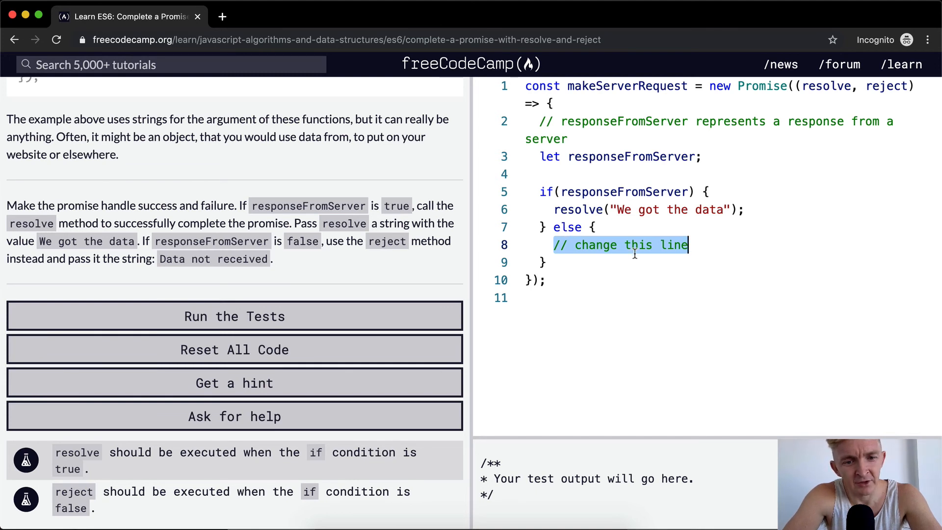
type("re")
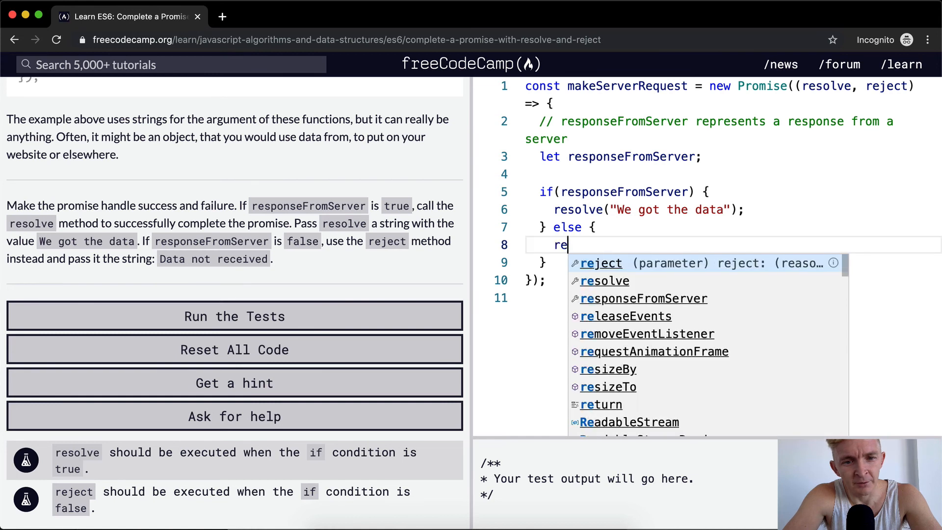
type("ject")
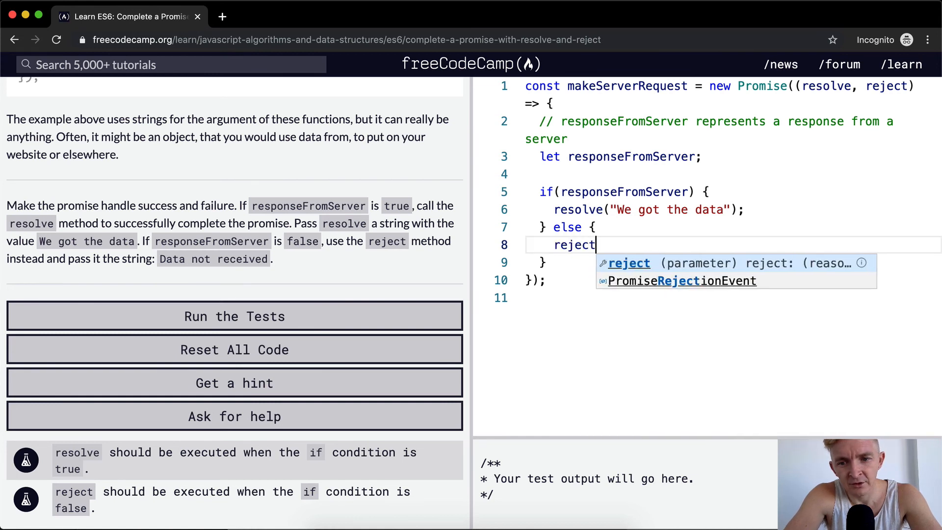
type("(\"D")
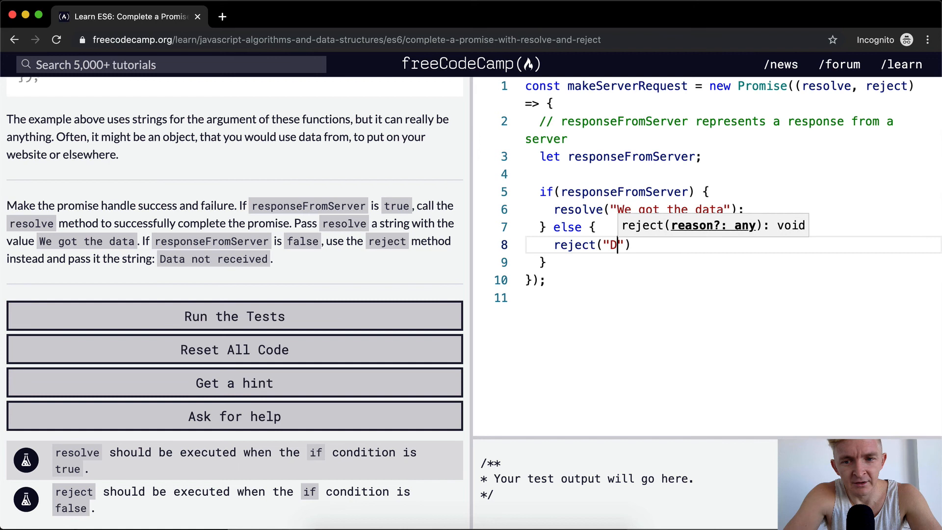
type("ata not recei")
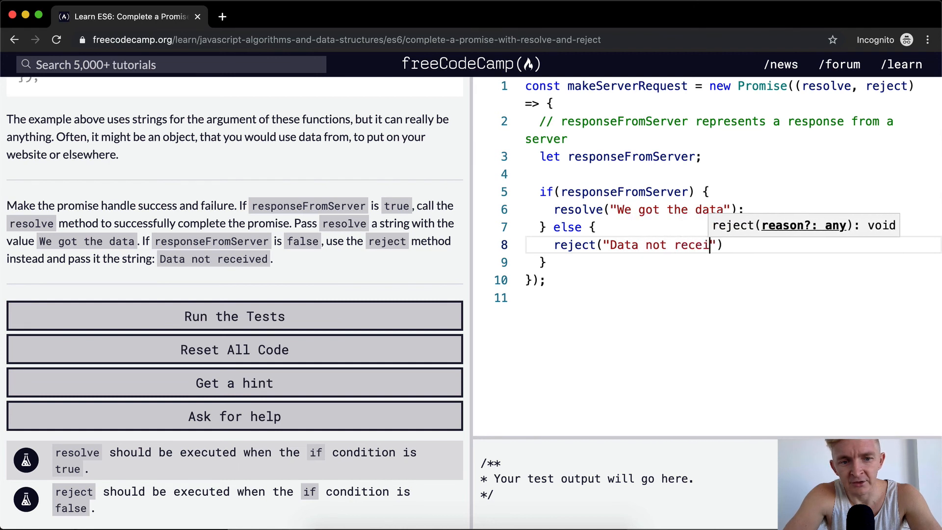
type("ved\");")
Step: Complete reject("Data not received") in the else branch and run the tests to pass
left_click(656, 310)
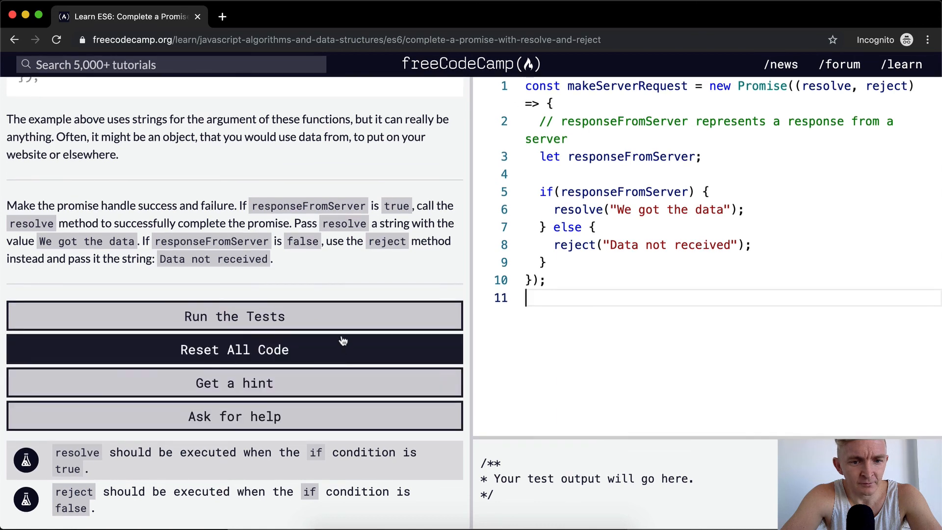
left_click(338, 316)
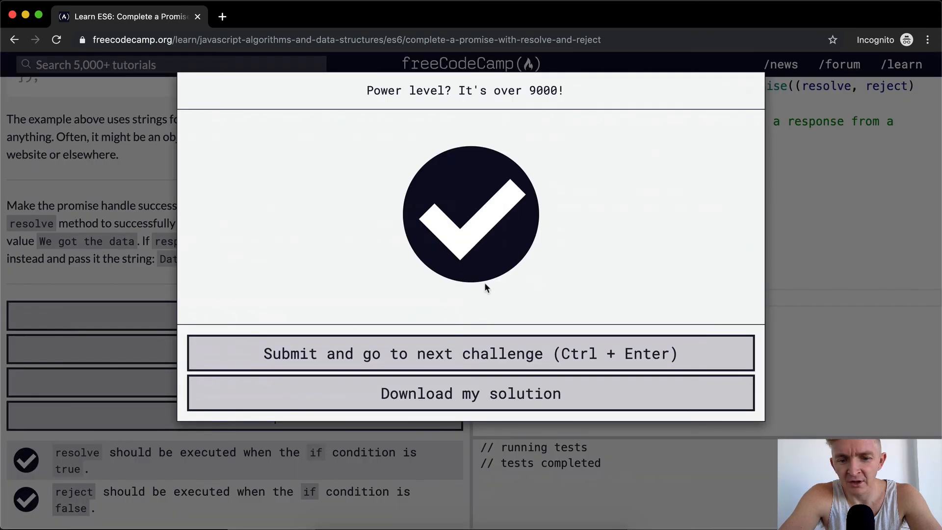